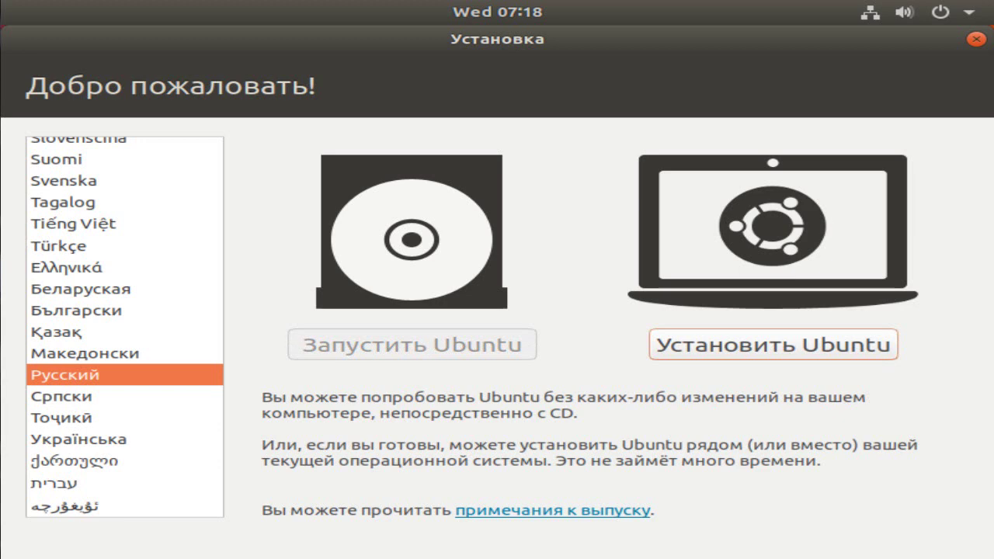
# Start installing Ubuntu in Russian and accept the Russian keyboard layout
pyautogui.press('Return')
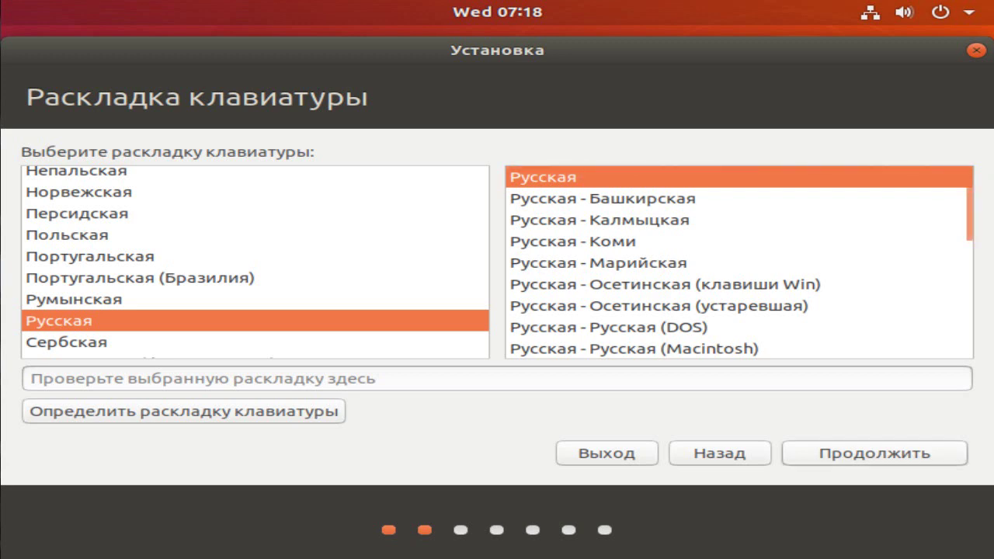
pyautogui.press('Return')
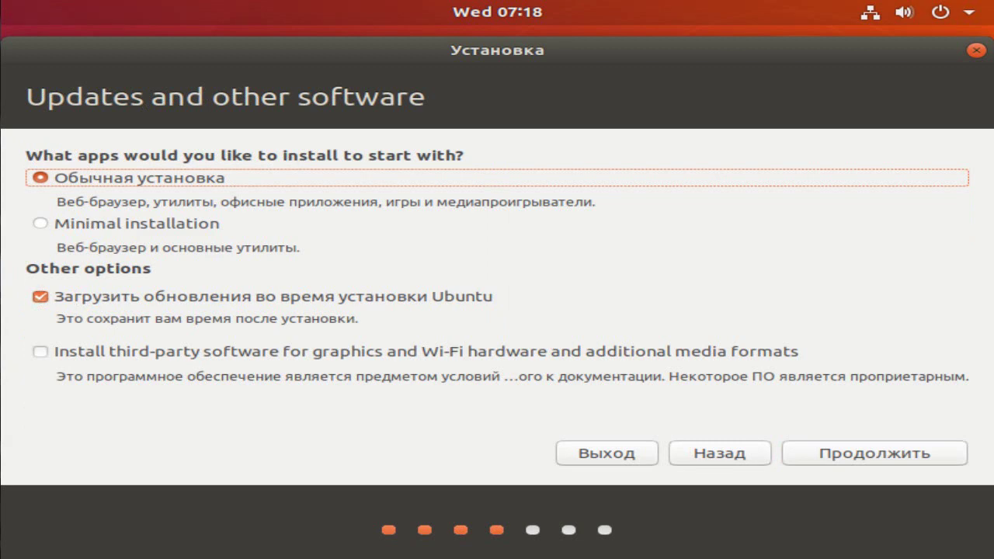
# Keep the normal installation, turn off downloading updates during installation, and continue to the installation type
pyautogui.press('Tab')
pyautogui.press('space')
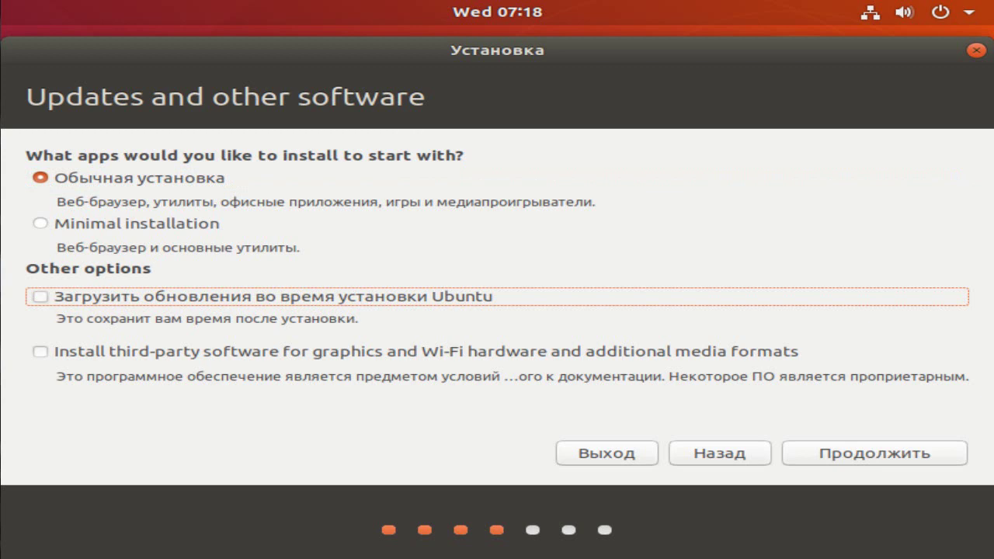
pyautogui.press('Return')
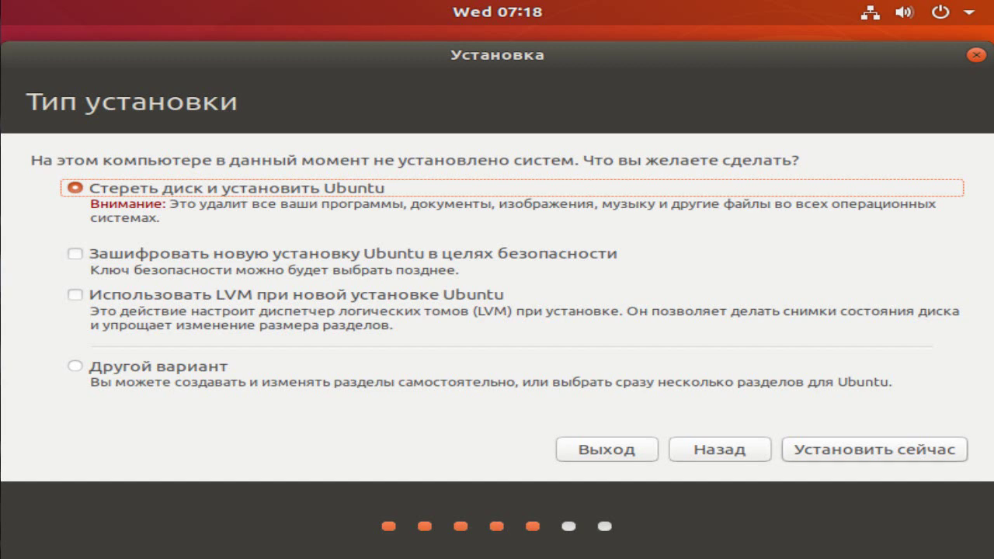
# Choose to erase the disk and install Ubuntu, and confirm writing the partition changes to disk
pyautogui.press('Return')
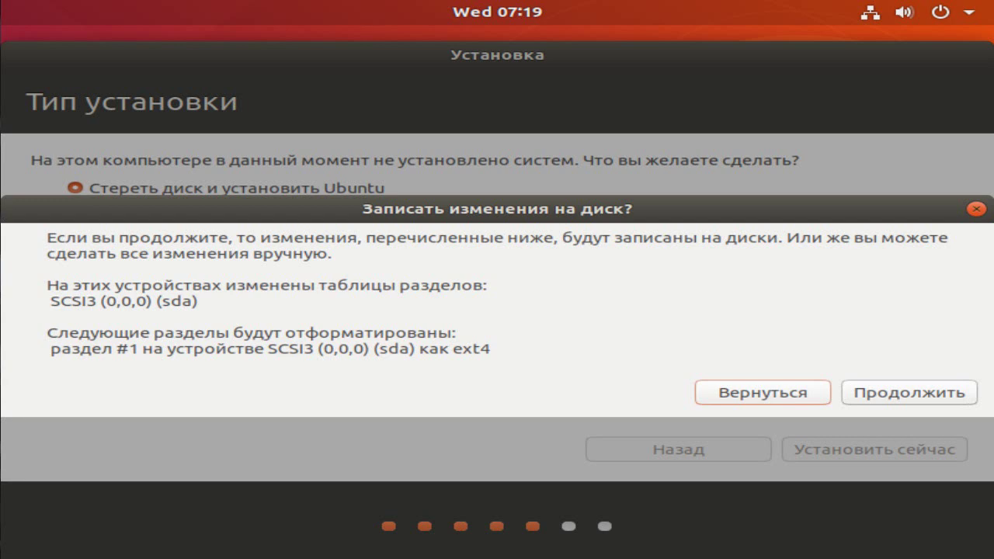
pyautogui.press('Tab')
pyautogui.press('Return')
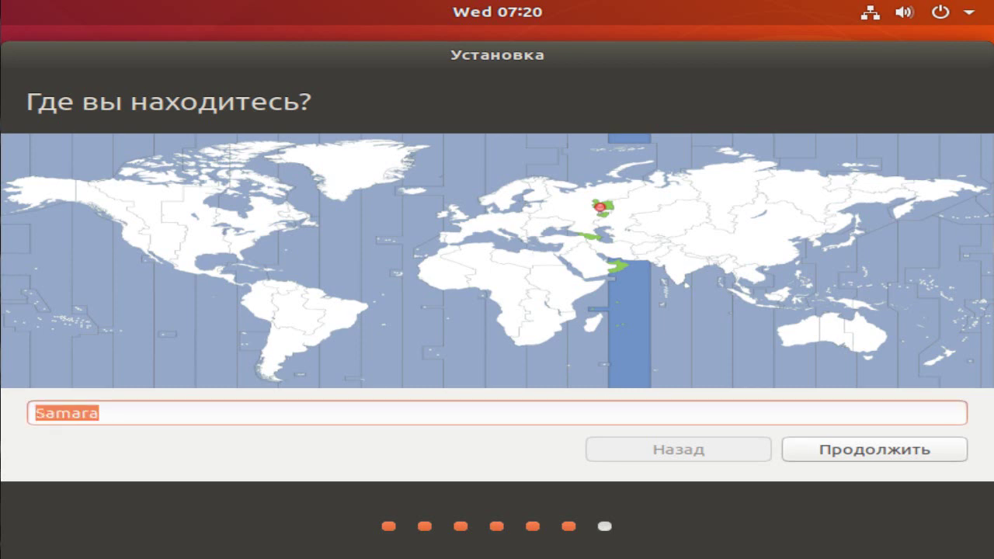
# Set the location to Moscow (Moscow, Russia) and continue to the user account details
pyautogui.write('Mosco')
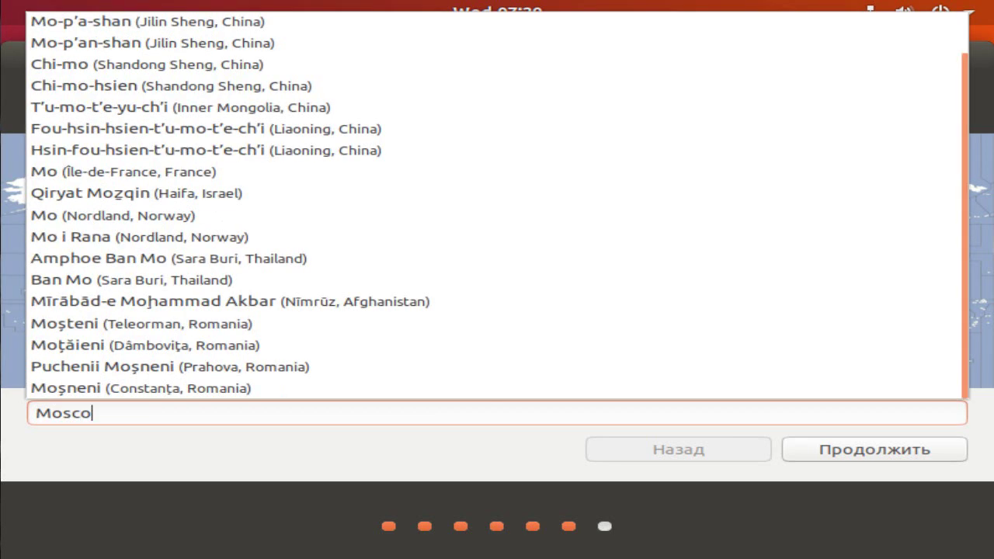
pyautogui.write('w')
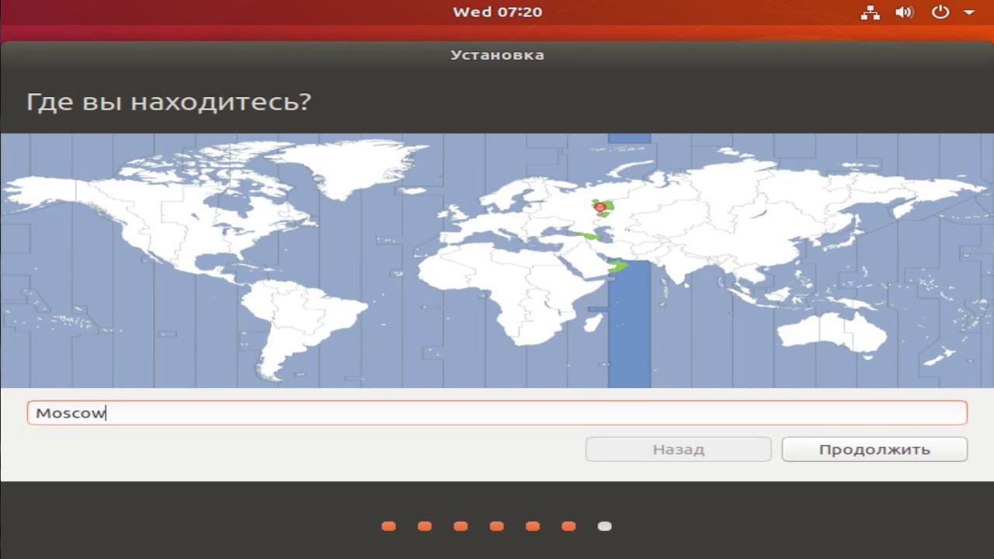
pyautogui.press('BackSpace')
pyautogui.press('BackSpace')
pyautogui.press('BackSpace')
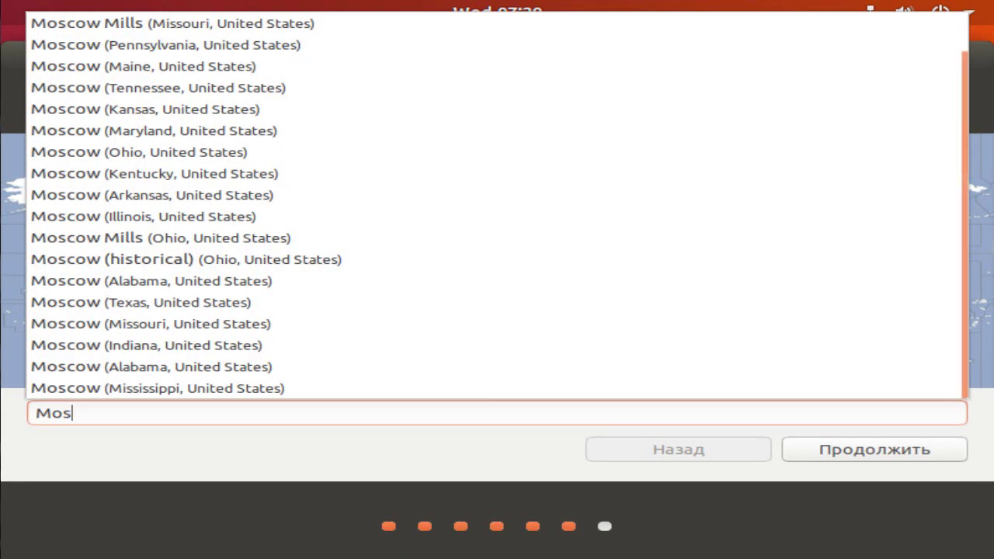
pyautogui.write('co')
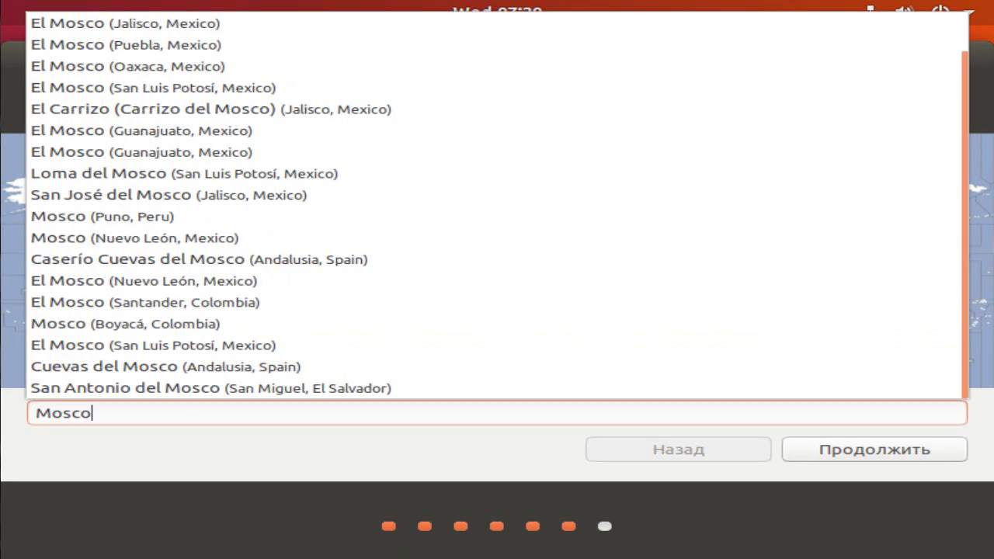
pyautogui.write('w')
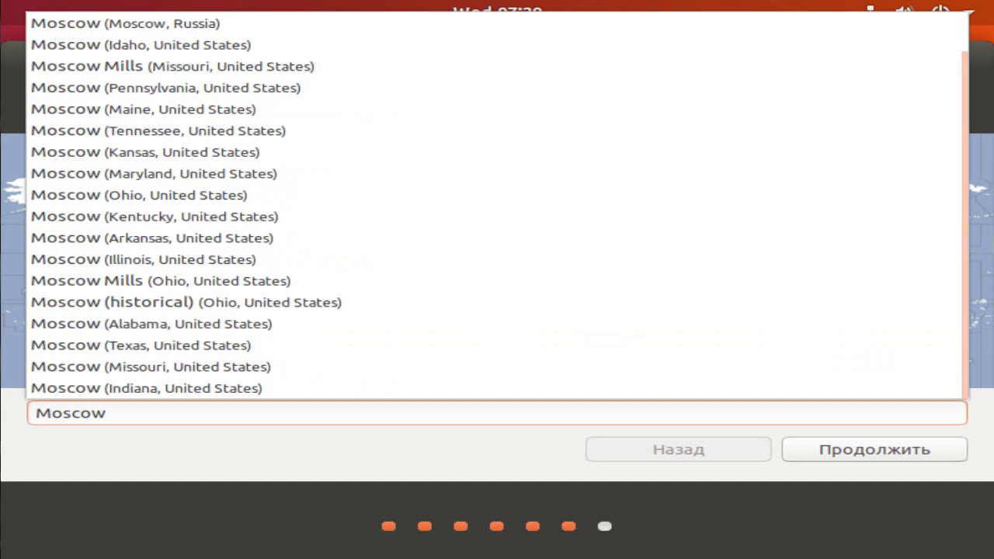
pyautogui.press('Down')
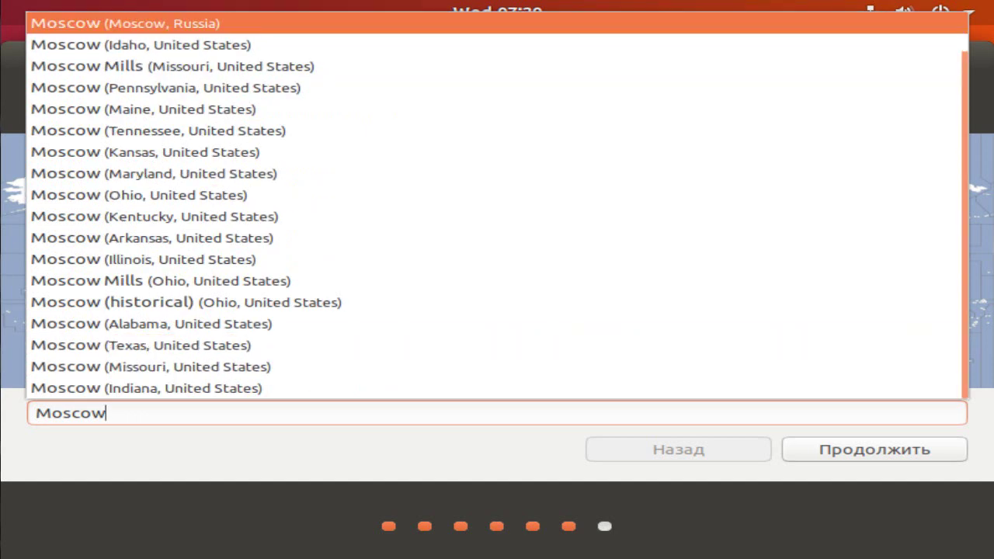
pyautogui.press('Return')
pyautogui.press('Return')
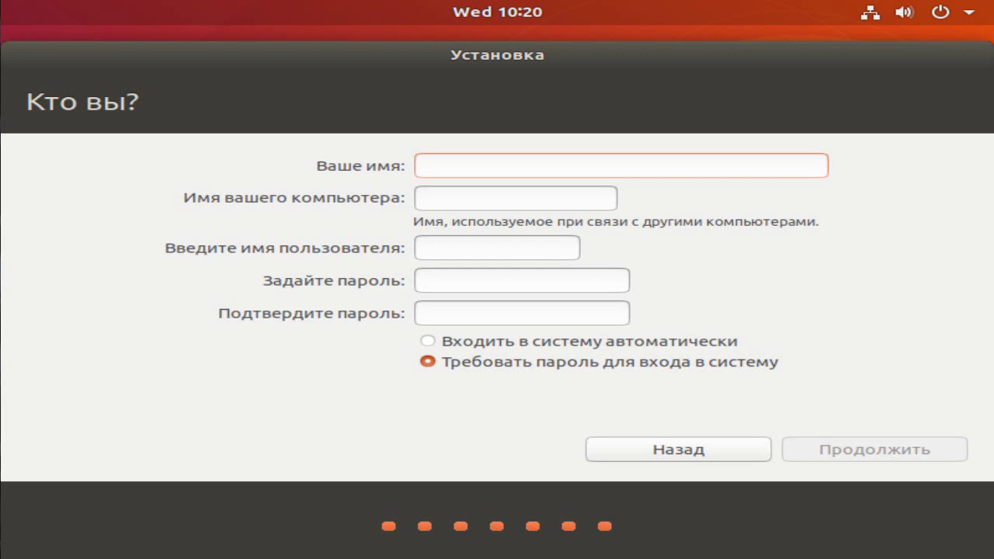
# Enter the account holder's name and keep the suggested computer name and username
pyautogui.write('I')
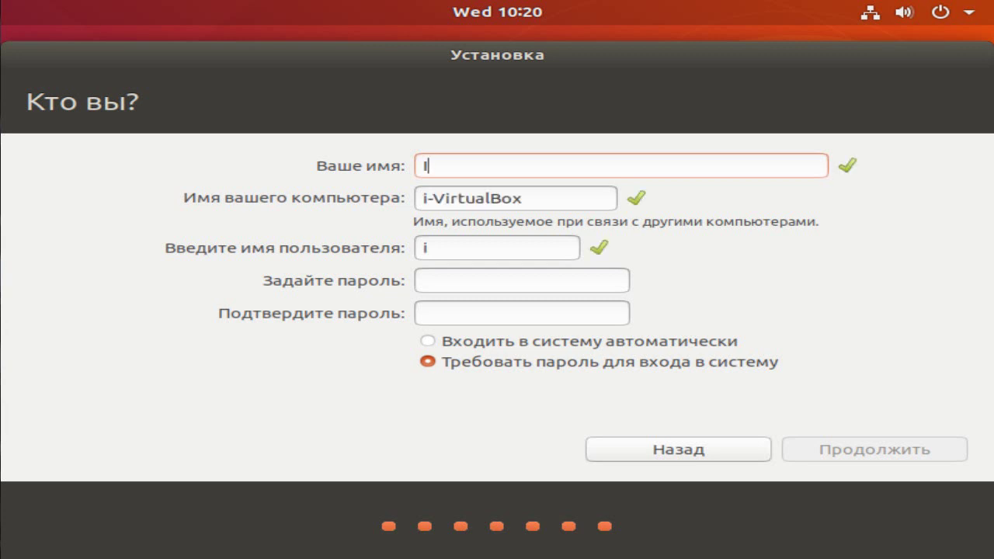
pyautogui.write('van')
pyautogui.press('Tab')
pyautogui.press('Tab')
pyautogui.press('Tab')
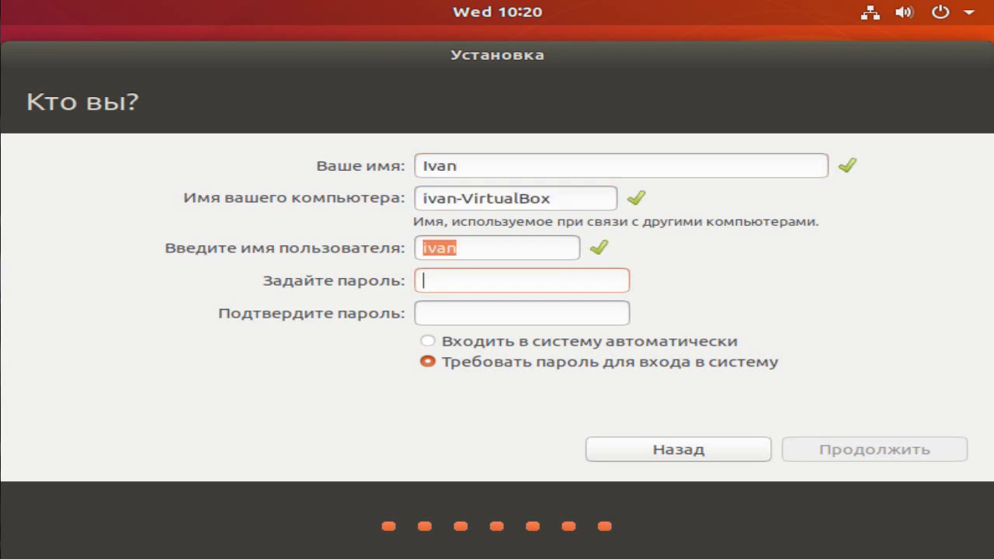
# Set and confirm the account password, keep password login required, and continue the installation
pyautogui.write('1')
pyautogui.press('Tab')
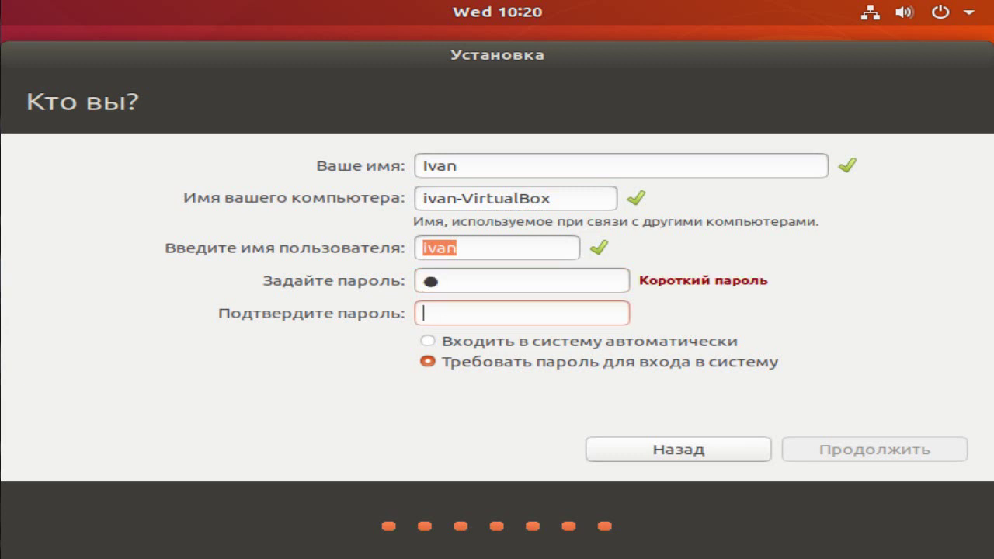
pyautogui.write('1')
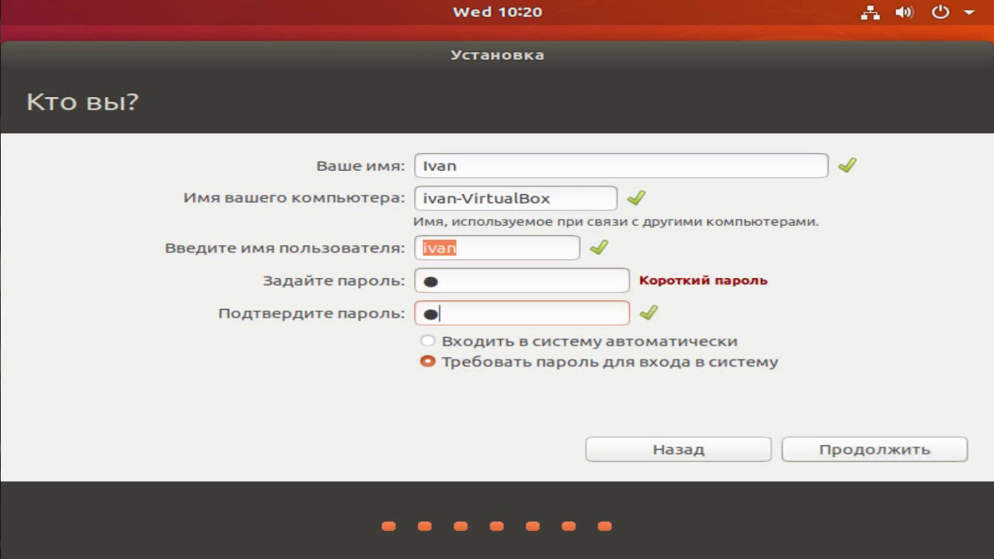
pyautogui.press('Return')
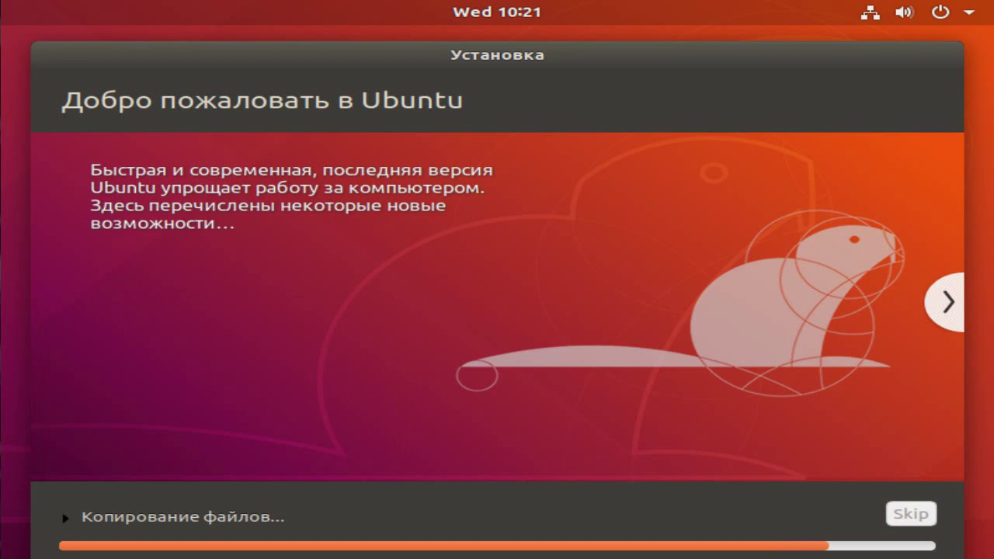
# Browse the installer's feature slides on additional software, music and photos while the files are copied
pyautogui.click(948, 301)
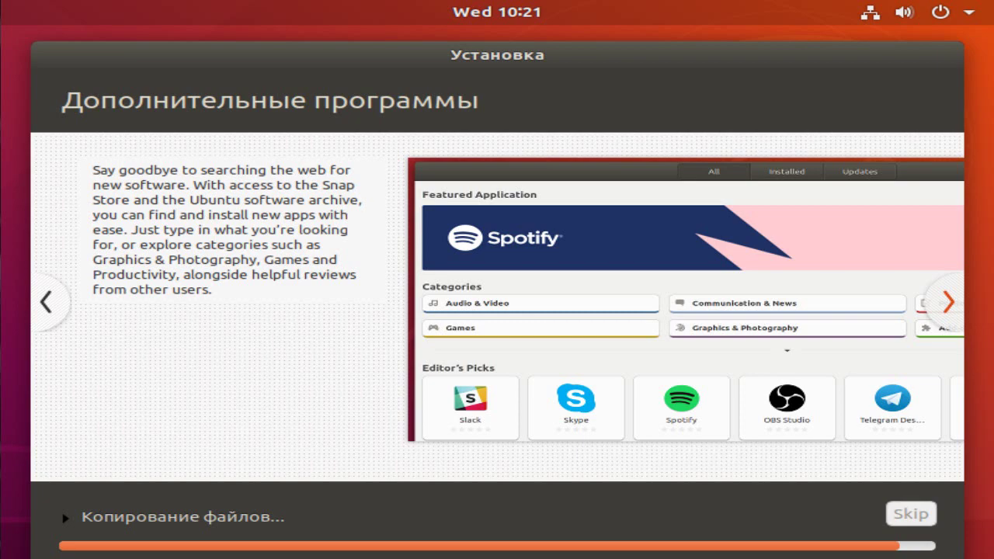
pyautogui.click(949, 303)
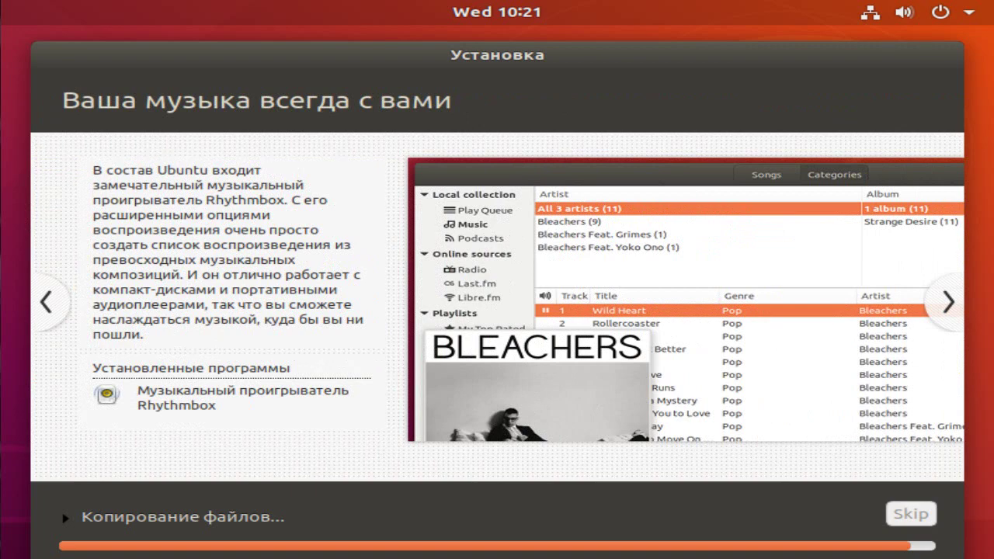
pyautogui.click(948, 302)
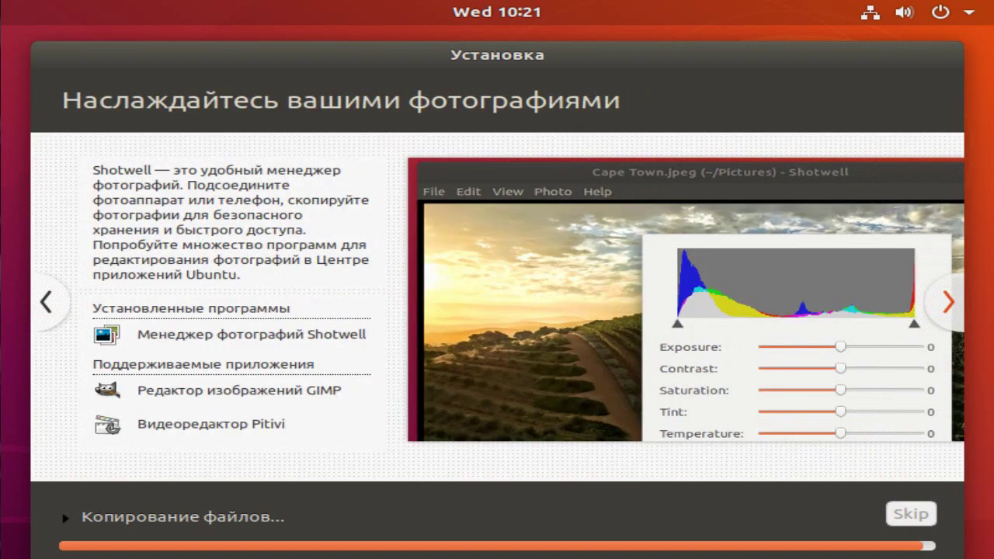
pyautogui.click(949, 302)
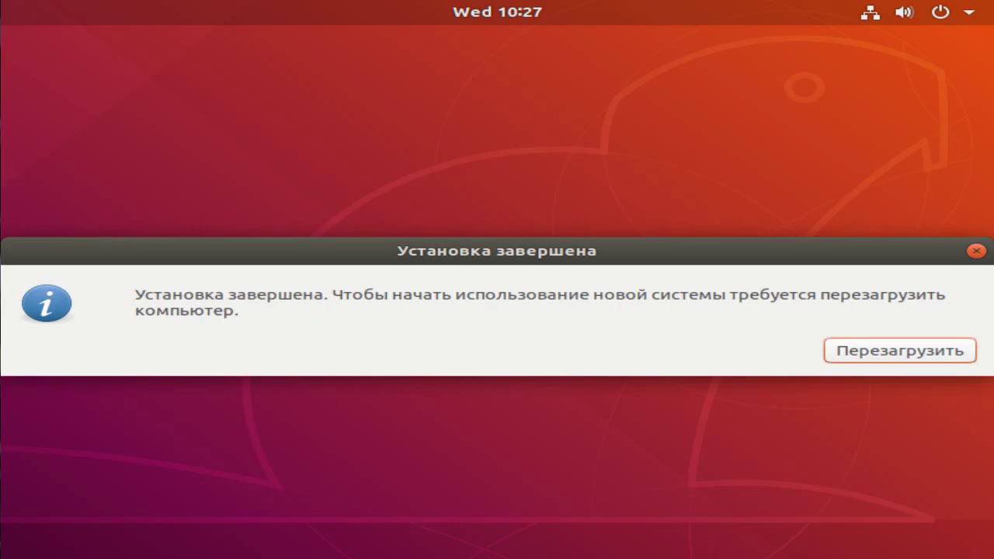
# Restart the computer after the installation and confirm removal of the installation medium
pyautogui.press('Return')
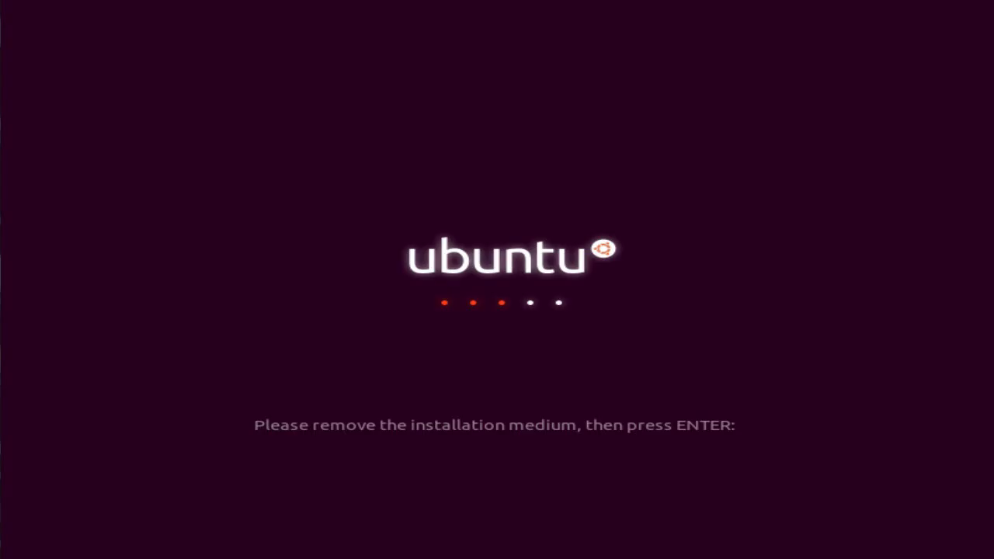
pyautogui.press('Return')
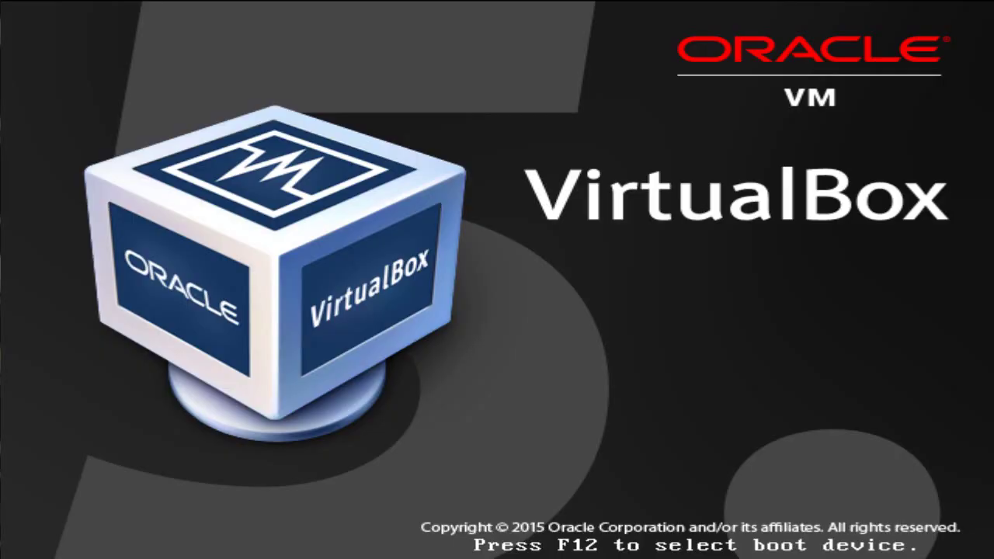